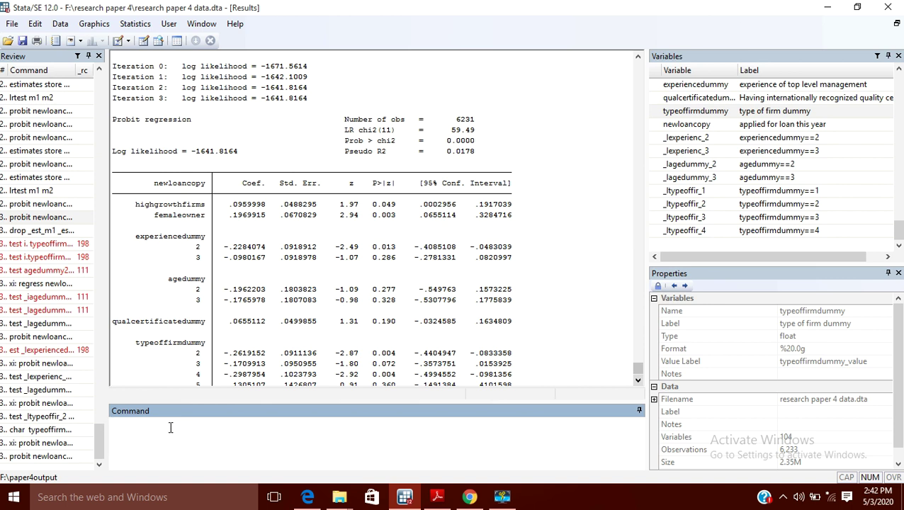
Step: Recall the latest probit command for newloancopy and examine its dependent variable, regressors and factor variables
left_click(34, 456)
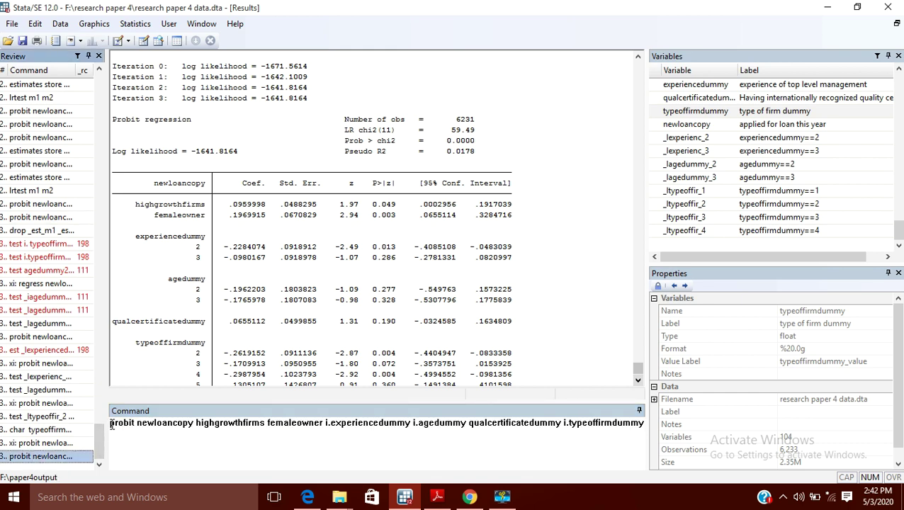
left_click_drag(111, 423, 204, 423)
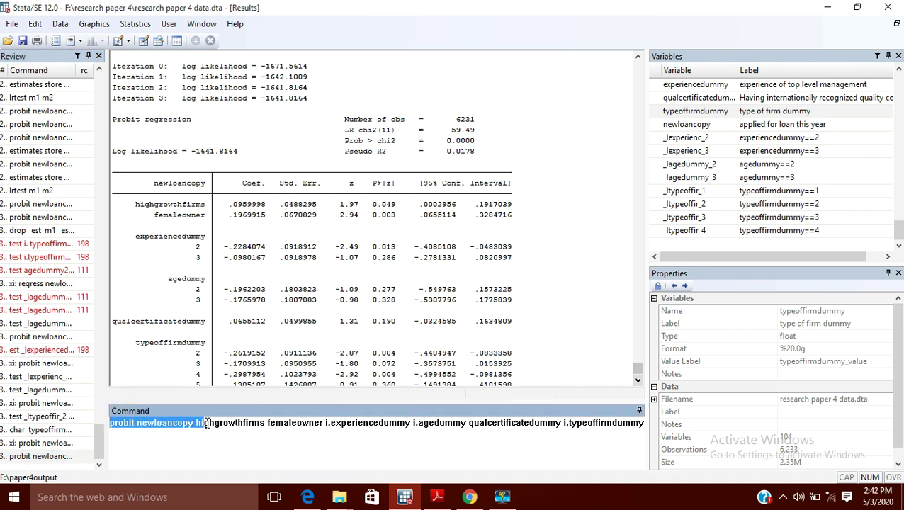
left_click(362, 424)
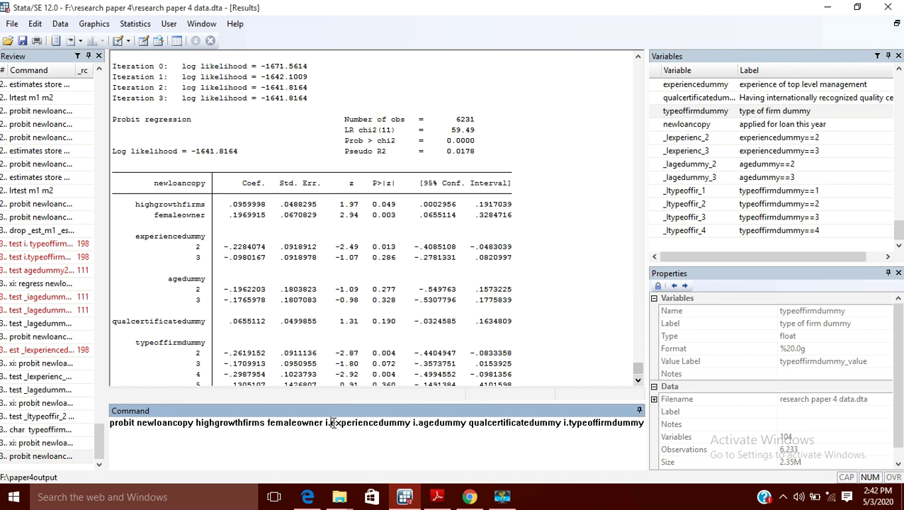
left_click_drag(330, 423, 465, 423)
left_click(452, 439)
left_click_drag(568, 423, 623, 425)
left_click(613, 433)
left_click(348, 425)
left_click(429, 436)
left_click(613, 423)
left_click_drag(592, 423, 622, 423)
left_click(626, 423)
Step: Check the i. prefix on experiencedummy, run the recalled probit command and display the rest of its output
left_click(331, 423)
double_click(325, 423)
left_click_drag(326, 423, 329, 423)
left_click(329, 425)
left_click_drag(328, 425, 332, 425)
key("Return")
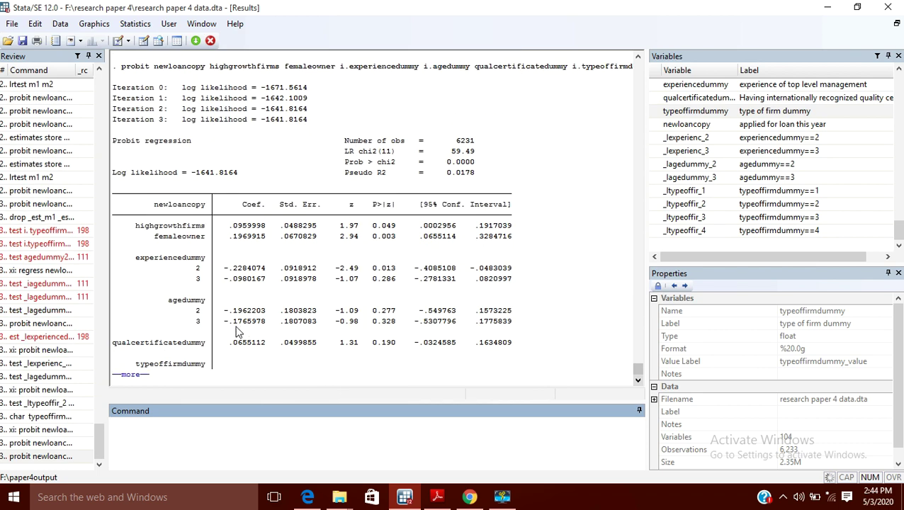
left_click(145, 375)
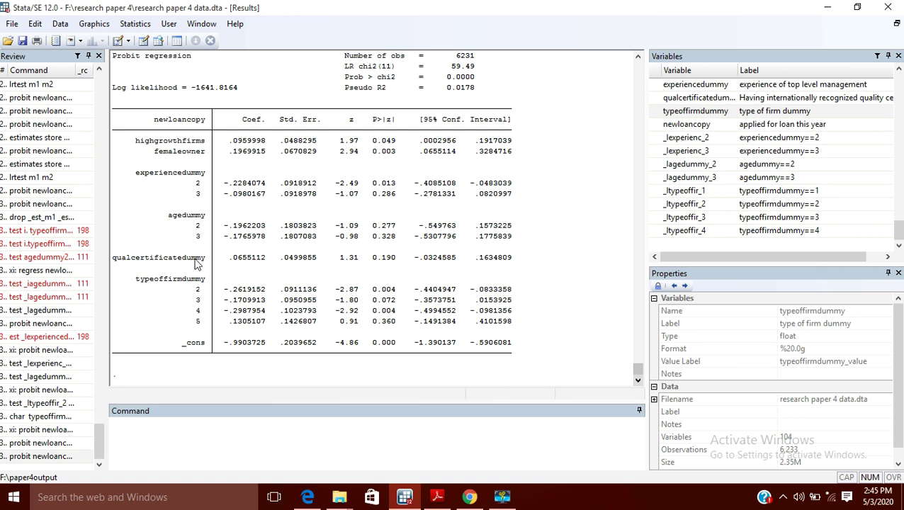
Step: Examine the i.experiencedummy term in the echoed probit command and its category rows in the regression table
left_click(130, 434)
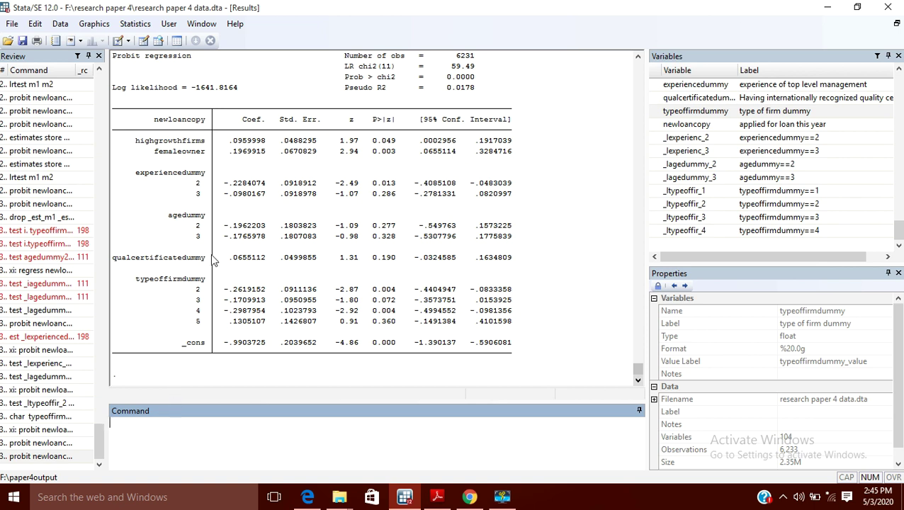
scroll(216, 247, "up", 3)
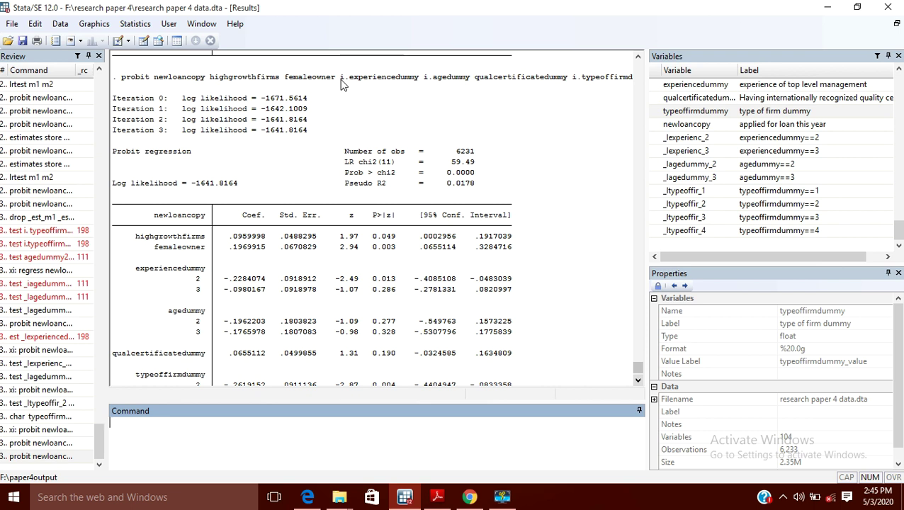
left_click_drag(341, 83, 383, 89)
left_click(383, 93)
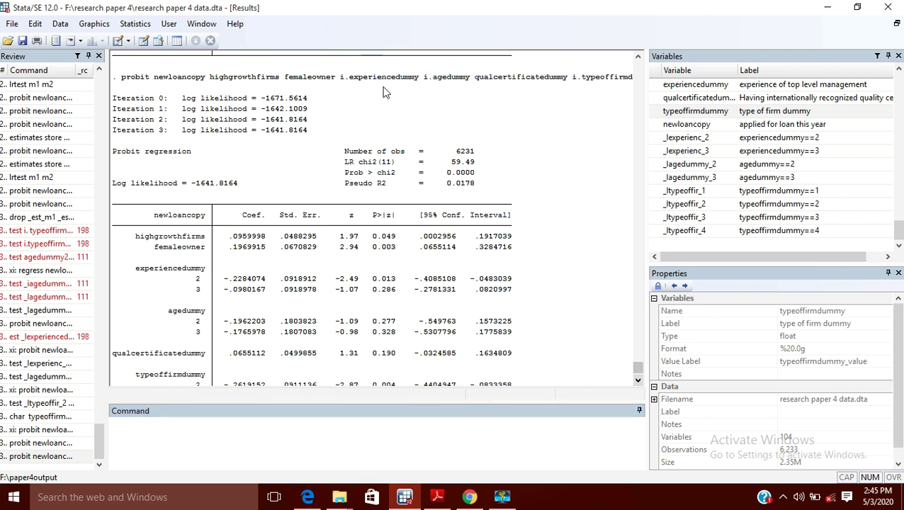
left_click_drag(341, 83, 362, 84)
left_click(346, 84)
left_click_drag(341, 82, 419, 83)
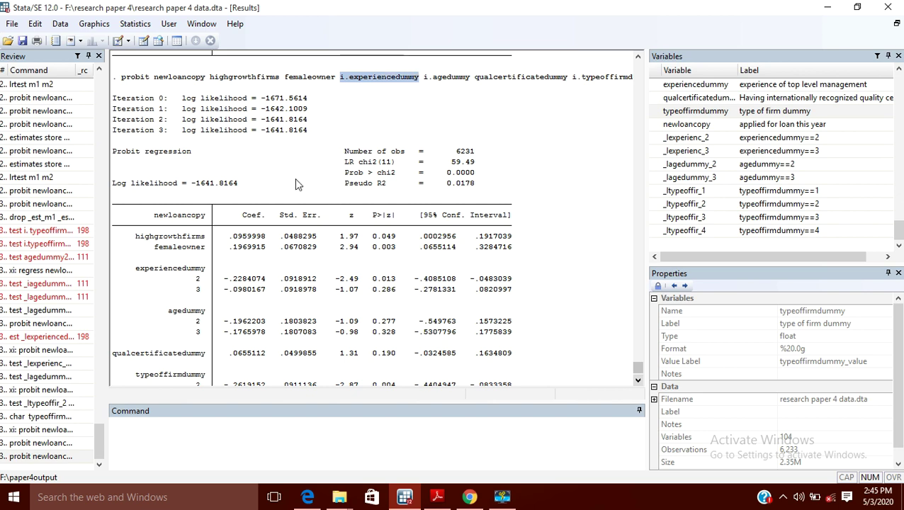
left_click(287, 181)
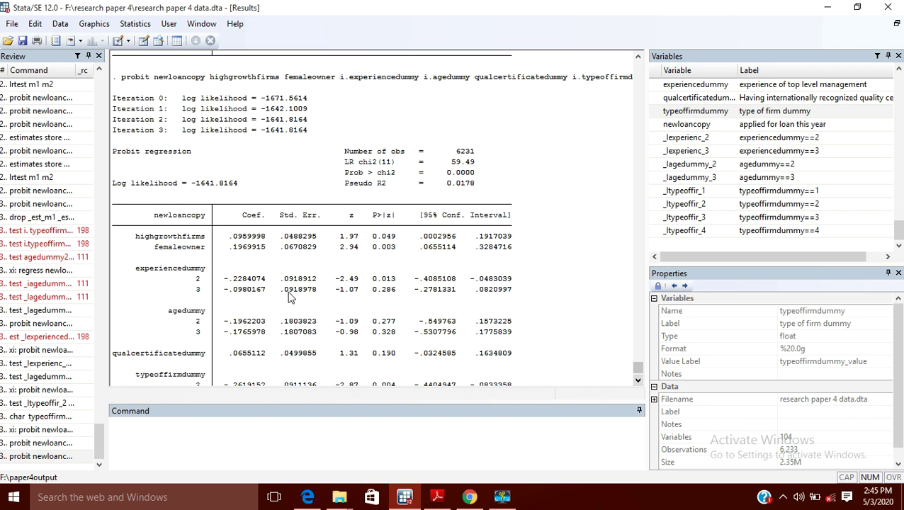
left_click(147, 446)
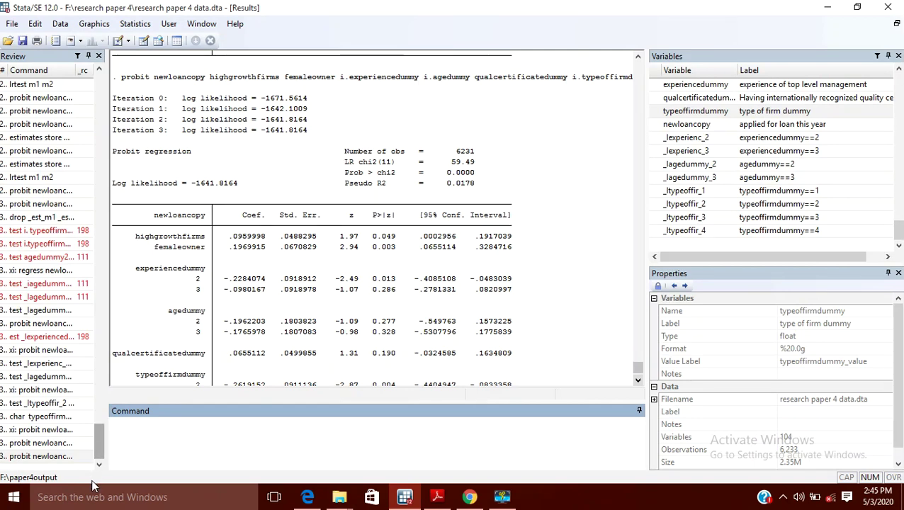
Step: Recall the probit command, add the xi: prefix in front of it and run it
left_click(46, 457)
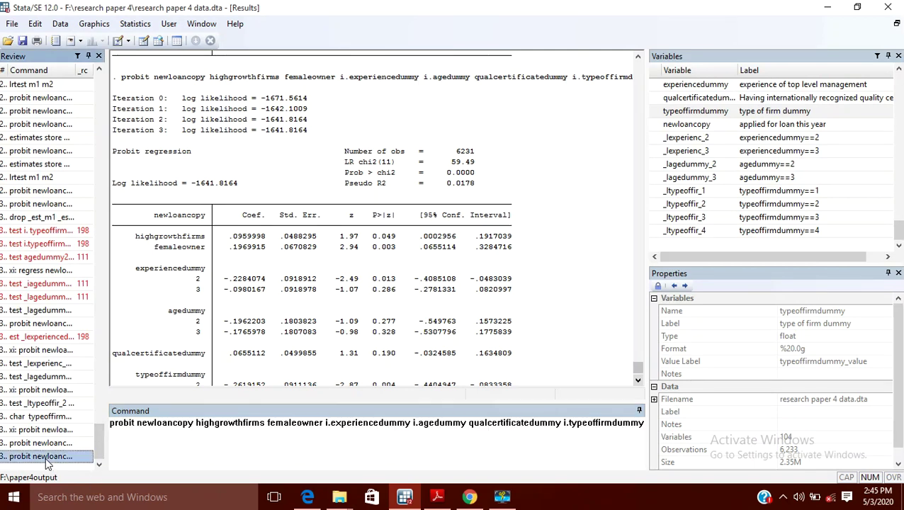
left_click(111, 424)
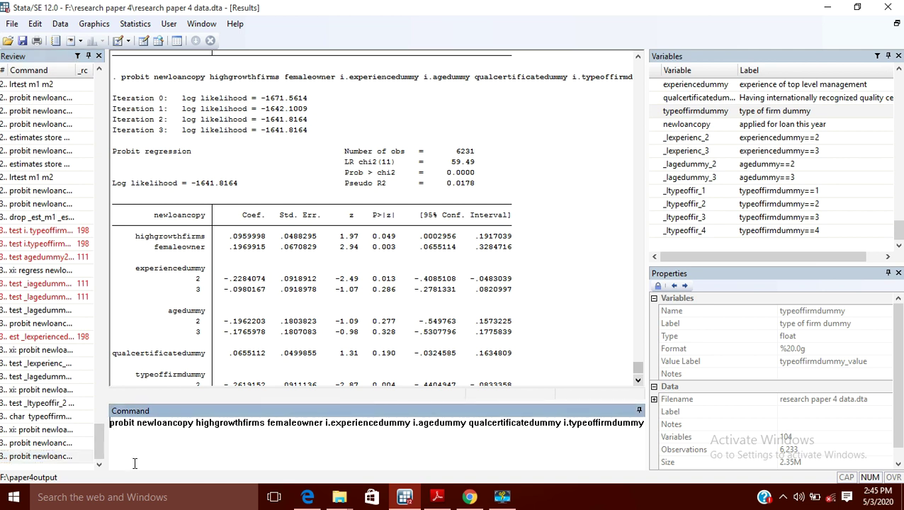
type("xi")
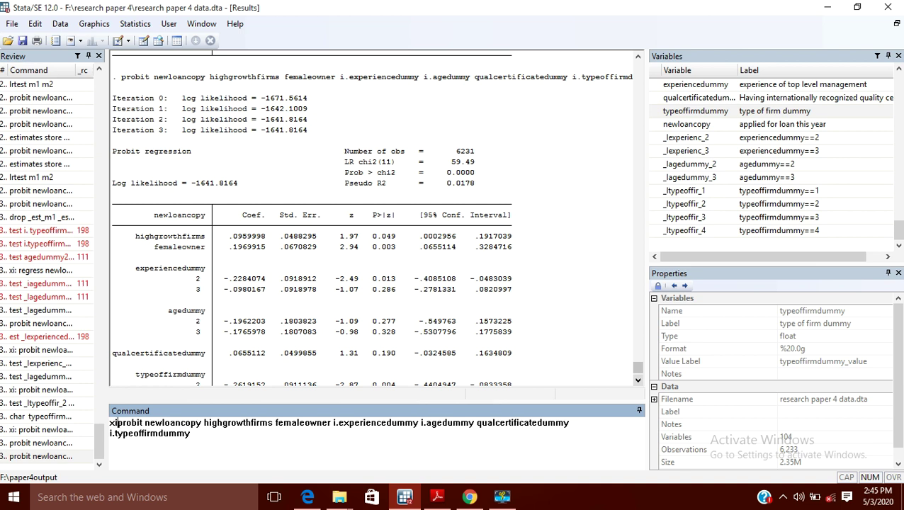
type(":")
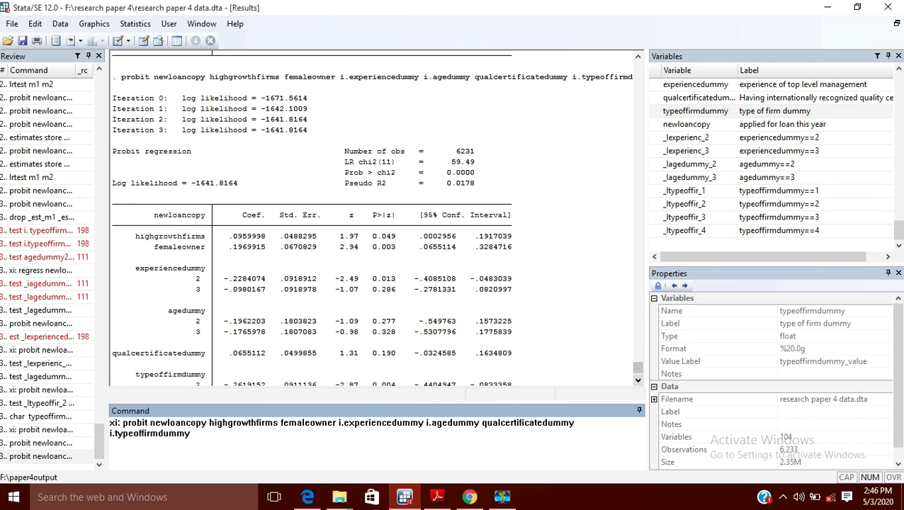
key("Return")
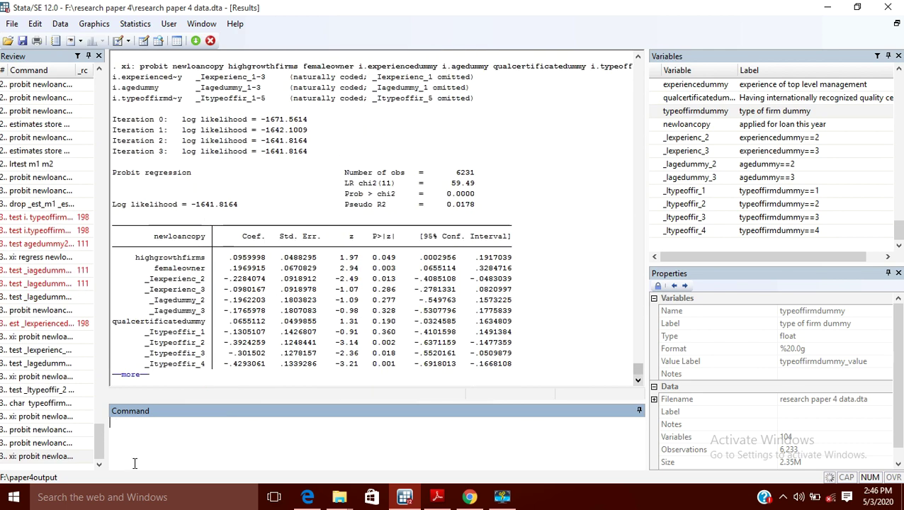
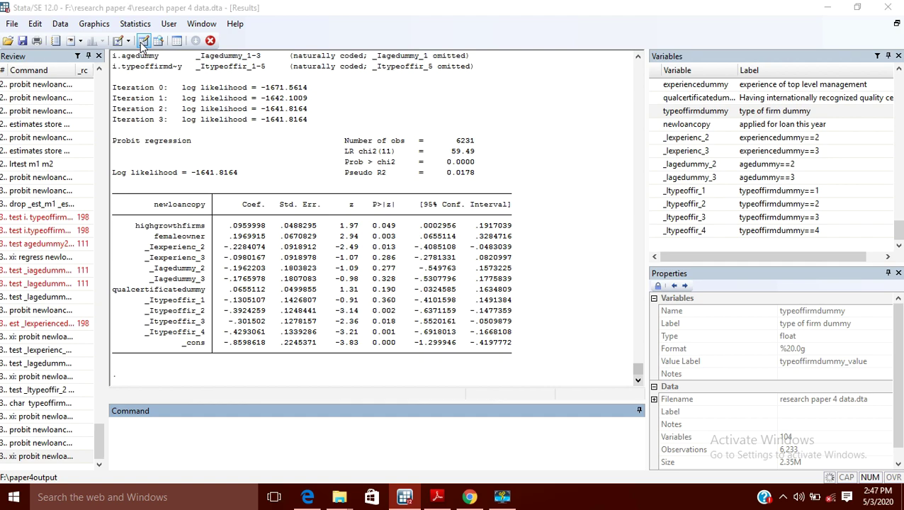
Step: View the generated _Iexperienc, _Iagedummy and _Itypeoffir dummy columns in the Data Editor and close it
scroll(288, 287, "right", 15)
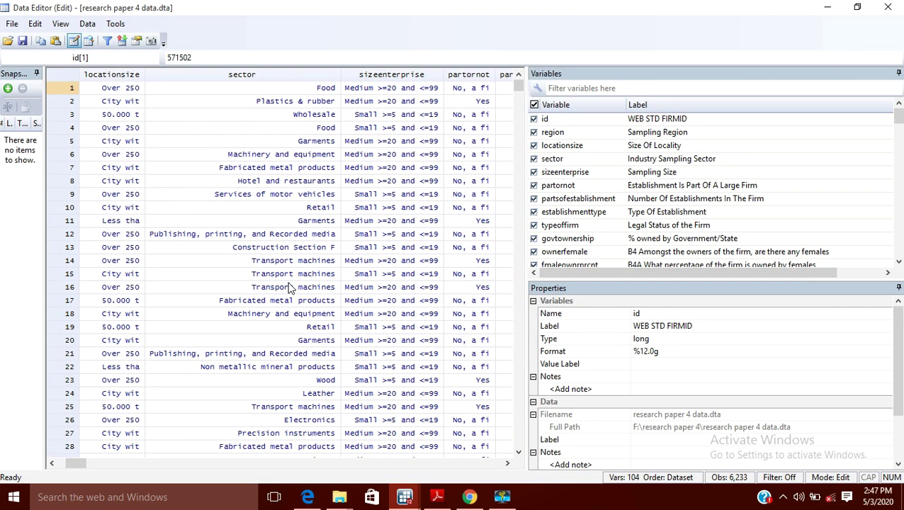
scroll(288, 287, "right", 15)
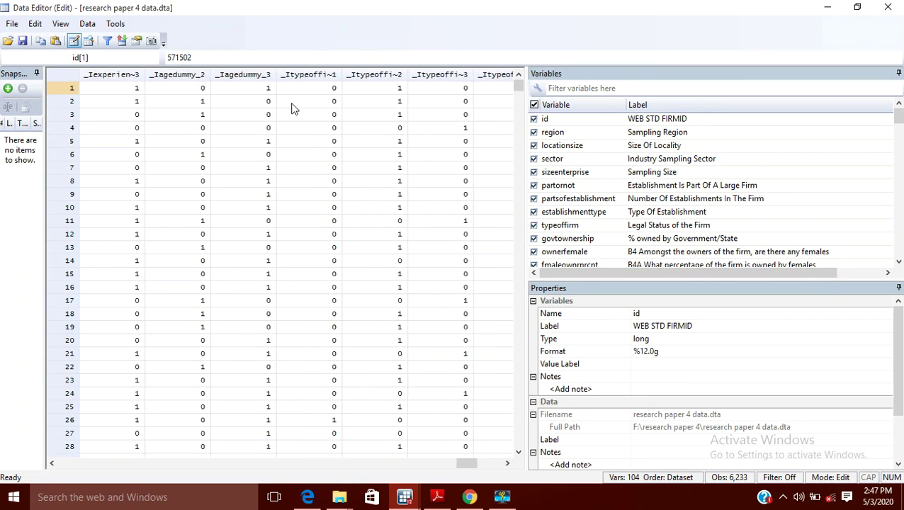
left_click(887, 7)
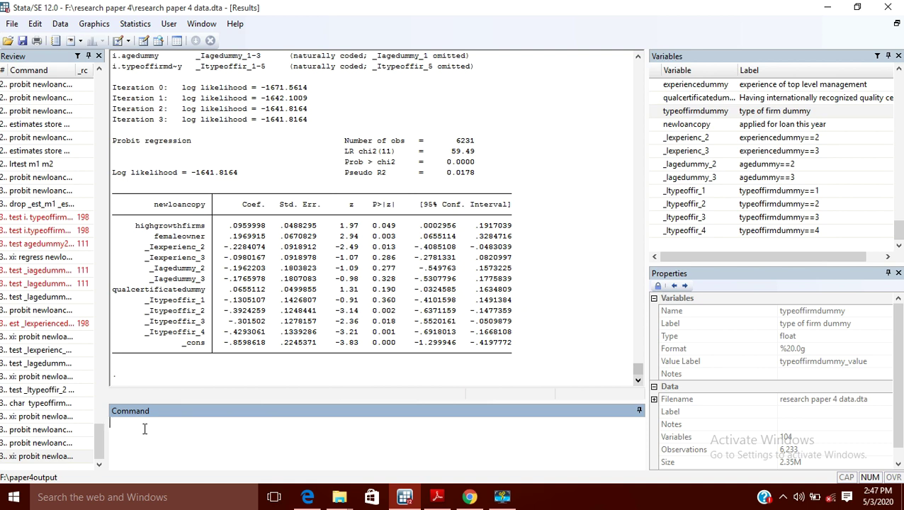
Step: Run a joint significance test on _Itypeoffir_1, _Itypeoffir_2, _Itypeoffir_3 and _Itypeoffir_4 and check its p-value
type("test")
double_click(702, 191)
double_click(702, 204)
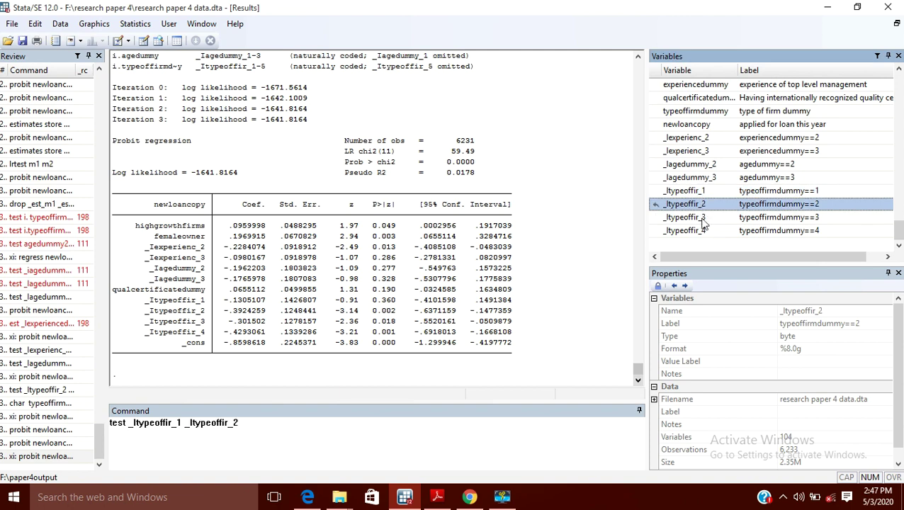
double_click(702, 218)
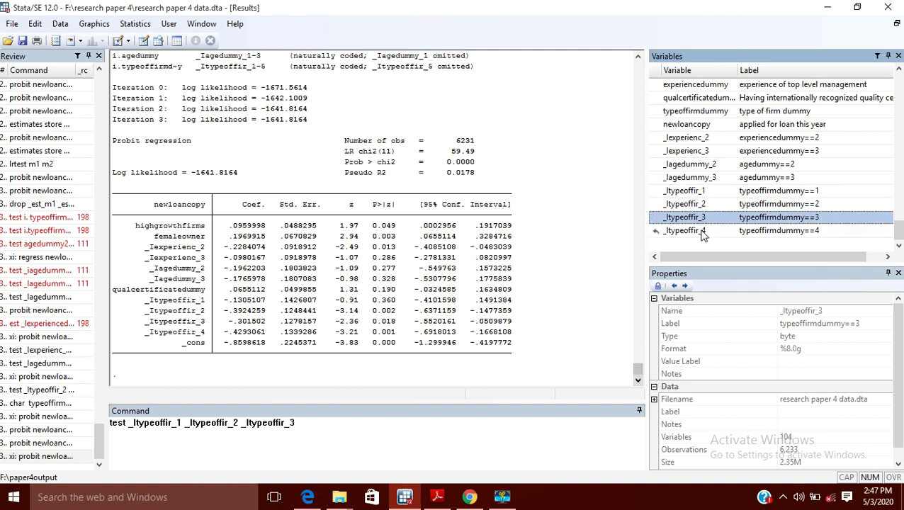
double_click(702, 231)
key("Return")
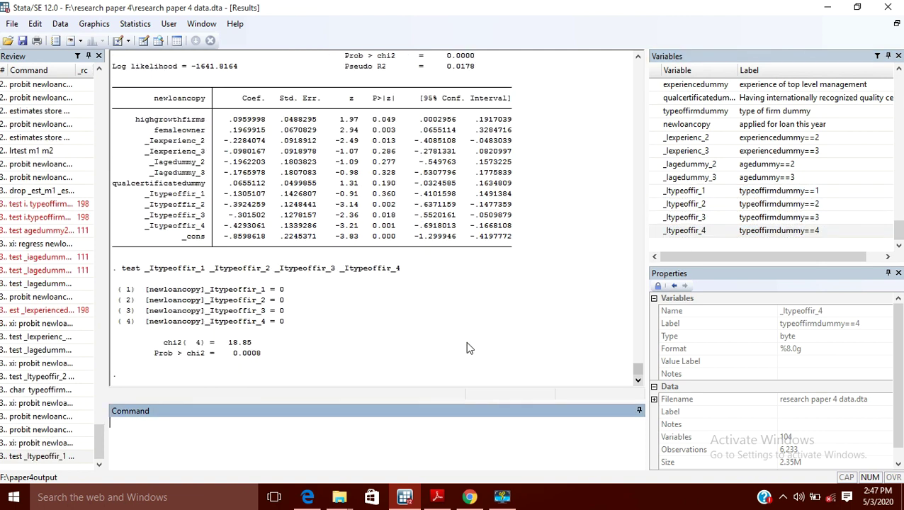
left_click_drag(230, 354, 266, 358)
left_click(261, 359)
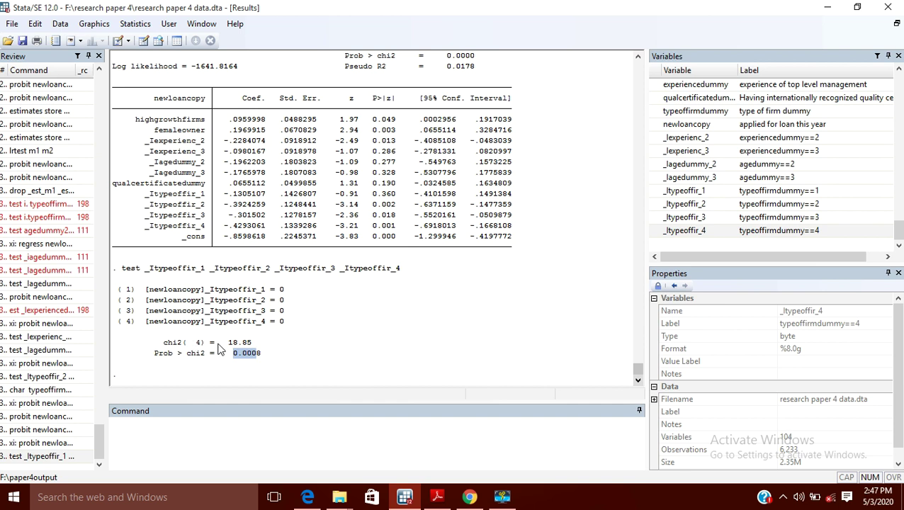
Step: Run a joint significance test on _Iexperienc_2 and _Iexperienc_3
left_click(120, 425)
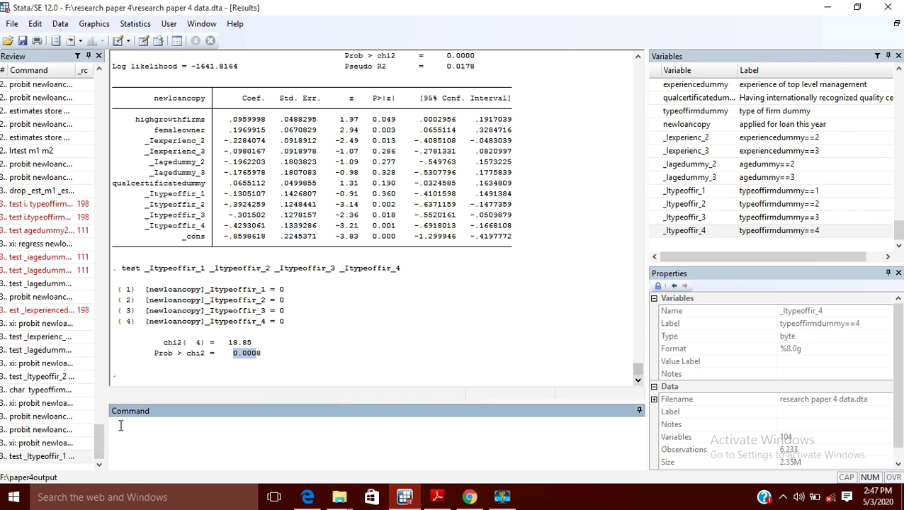
type("test")
double_click(683, 139)
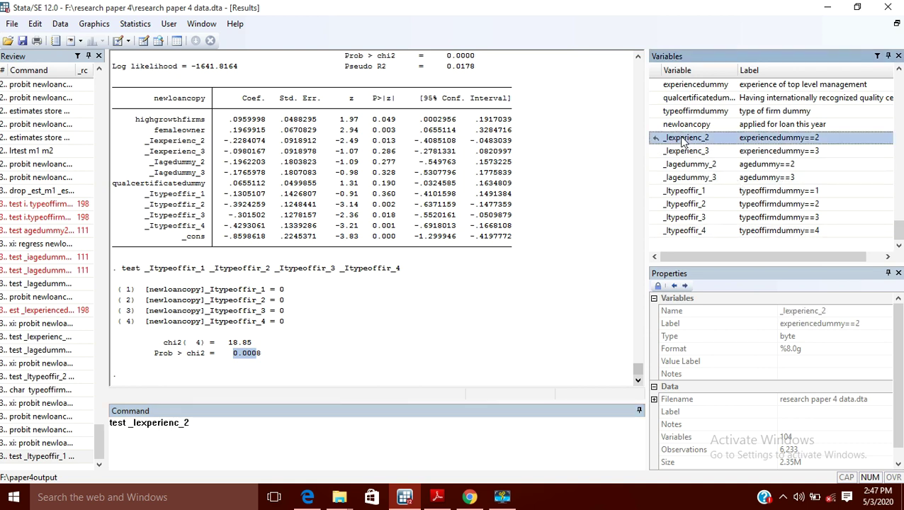
double_click(684, 152)
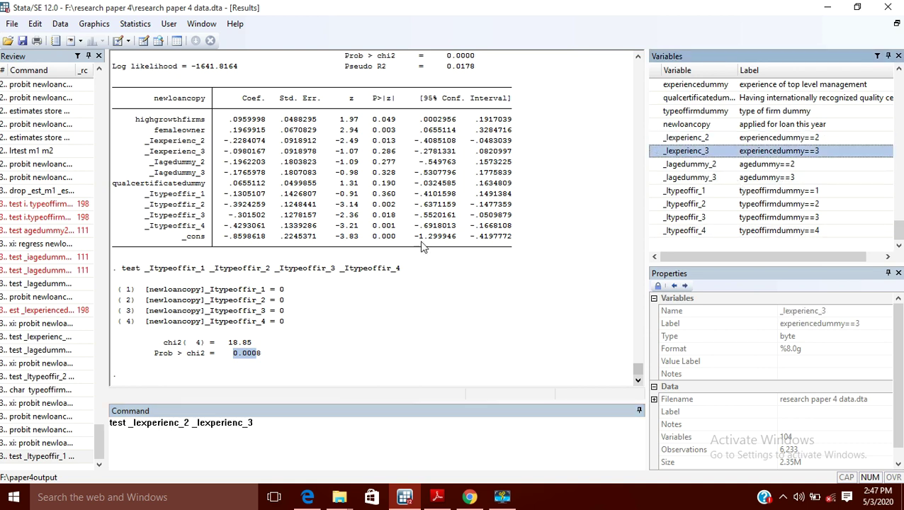
key("Return")
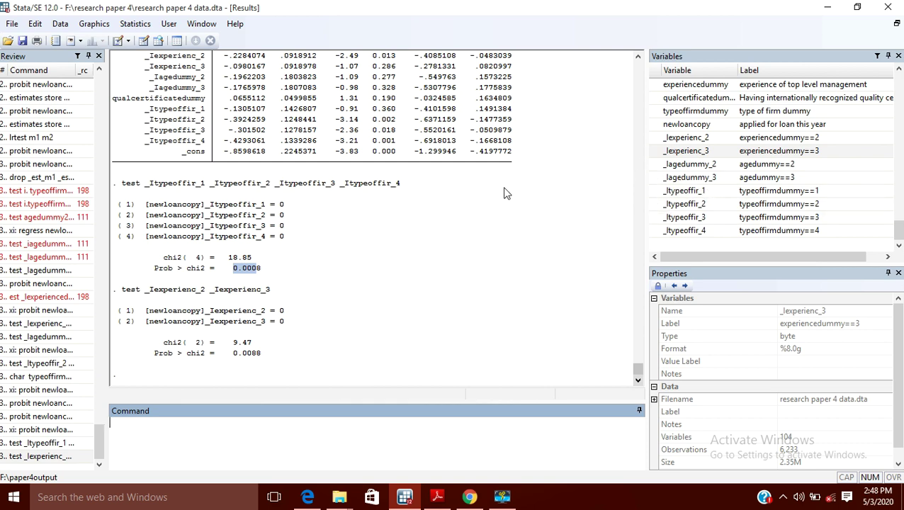
Step: Examine the notes under the xi: probit command for the omitted base category of each dummy variable
scroll(506, 193, "up", 2)
scroll(505, 193, "up", 7)
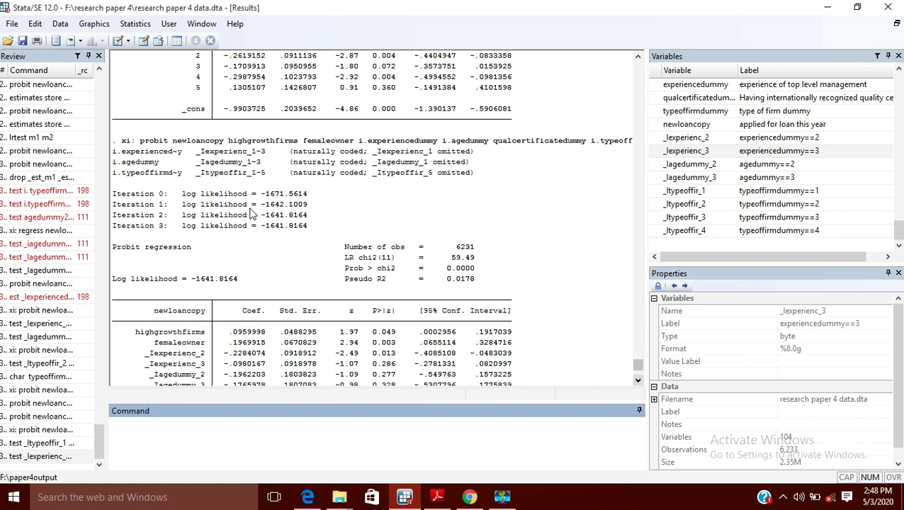
scroll(296, 313, "down", 7)
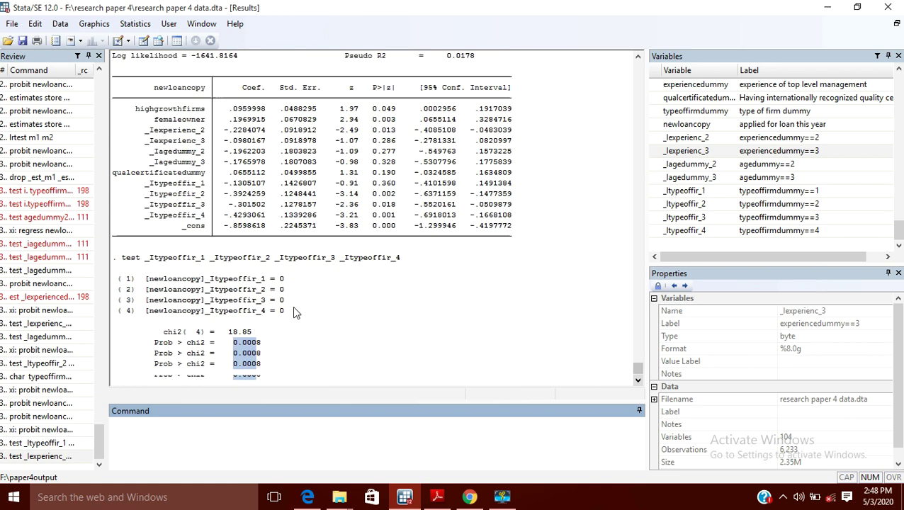
scroll(294, 311, "down", 1)
scroll(295, 311, "up", 2)
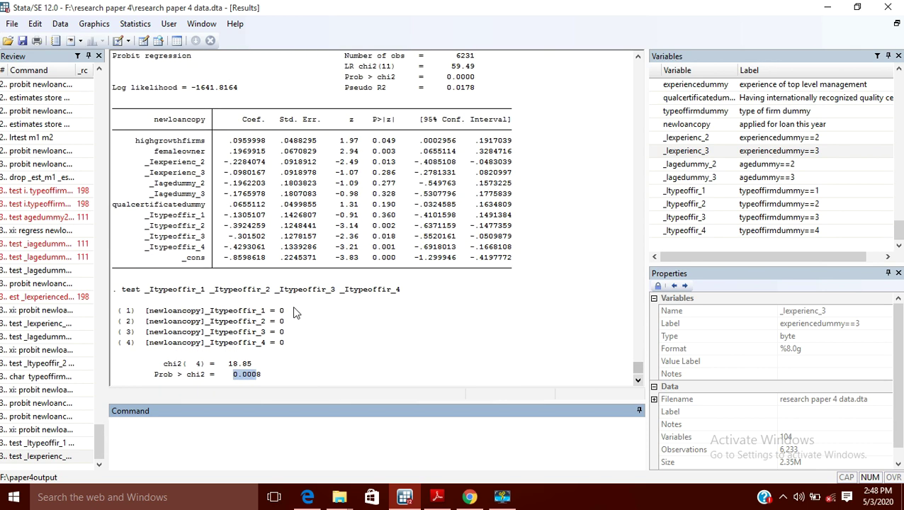
scroll(293, 306, "up", 5)
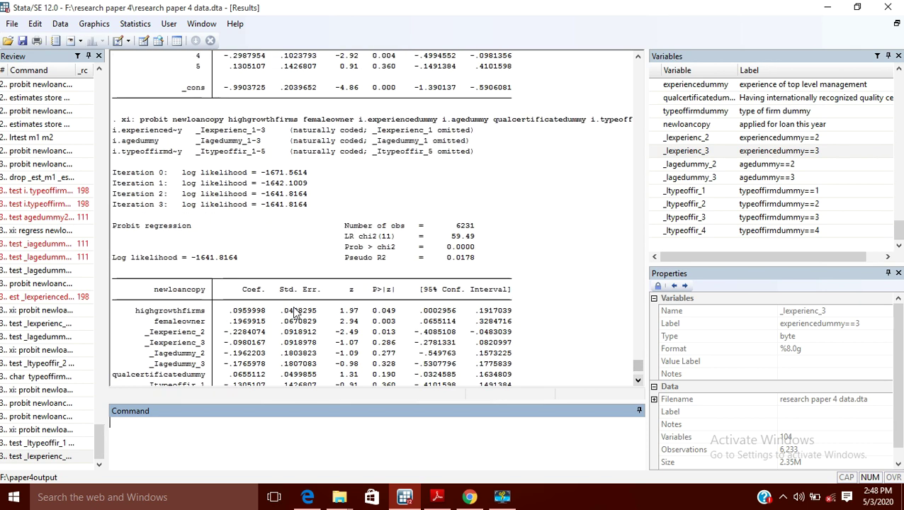
left_click(389, 135)
left_click_drag(400, 132, 447, 147)
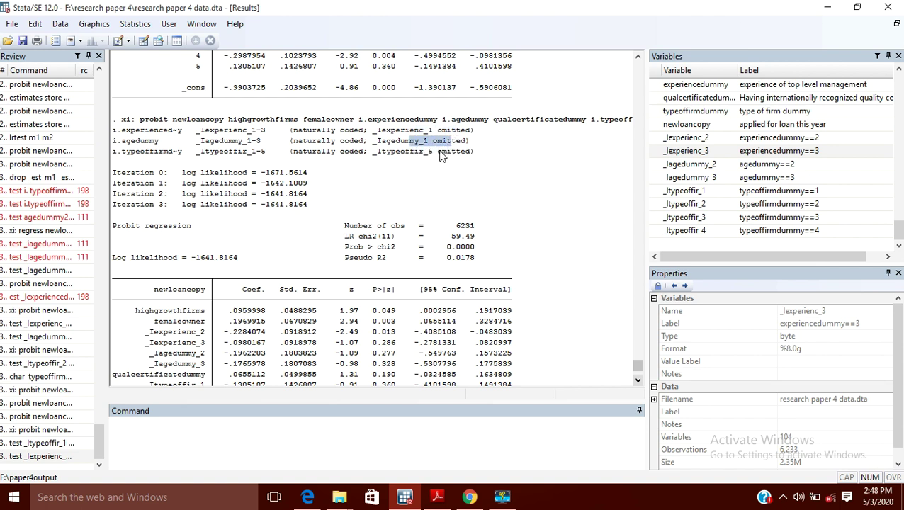
left_click_drag(416, 156, 449, 157)
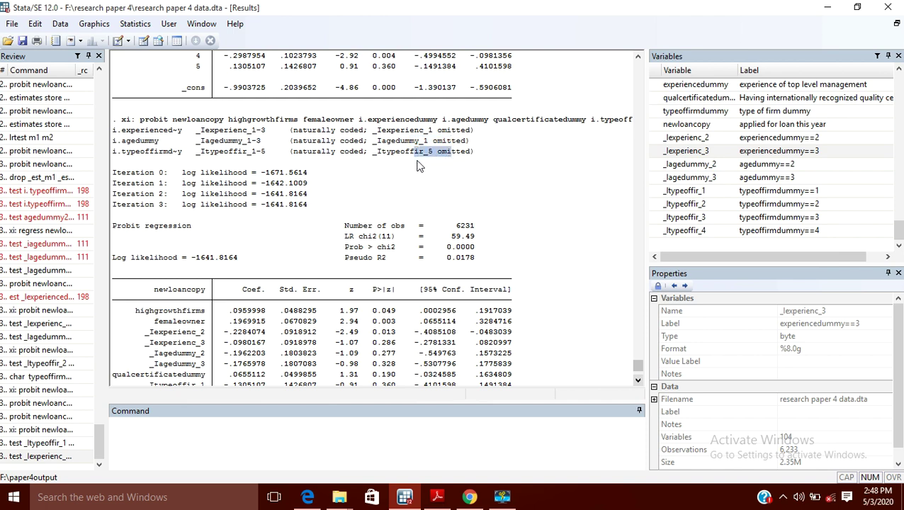
left_click(418, 165)
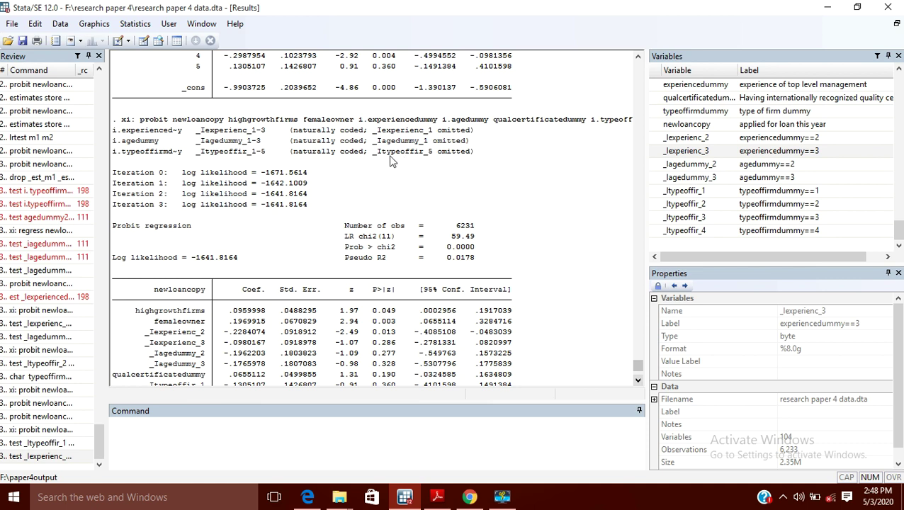
Step: Examine the typeoffirmdummy line in the xi: probit output for its generated dummy names and omitted category
left_click_drag(447, 157, 459, 157)
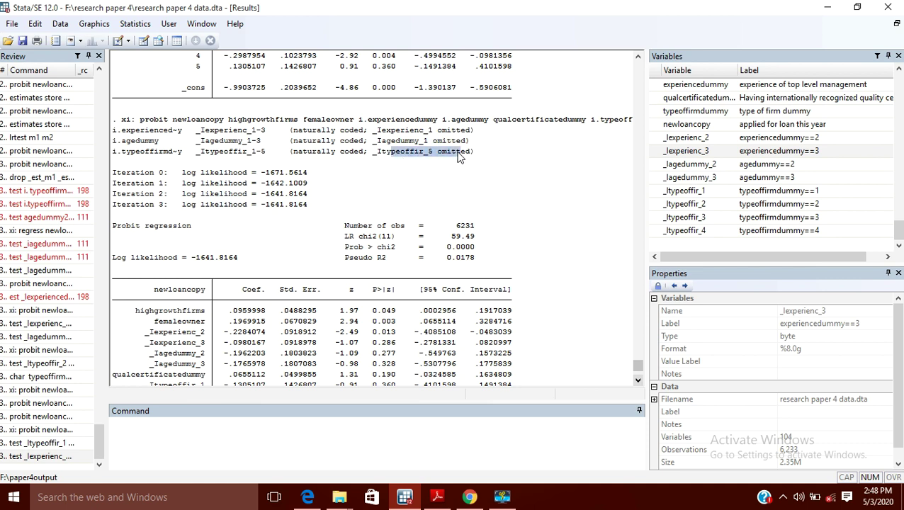
left_click(453, 161)
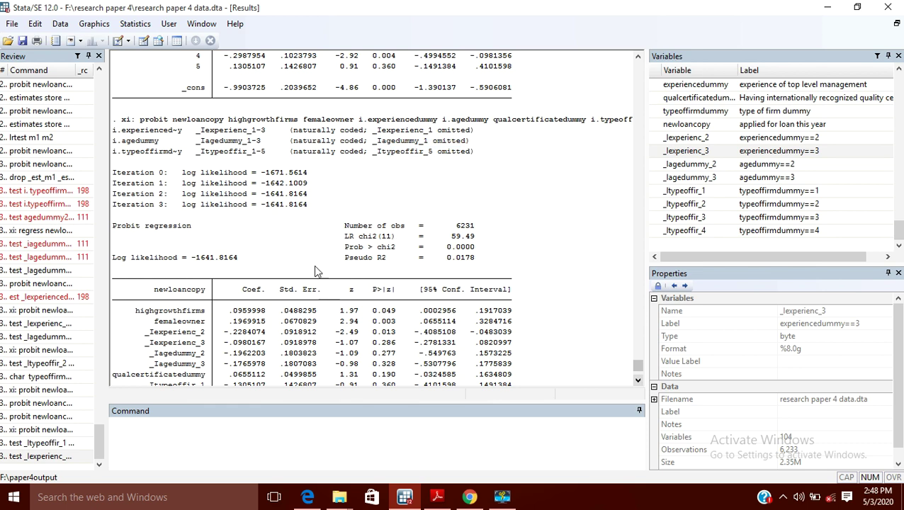
scroll(341, 262, "down", 2)
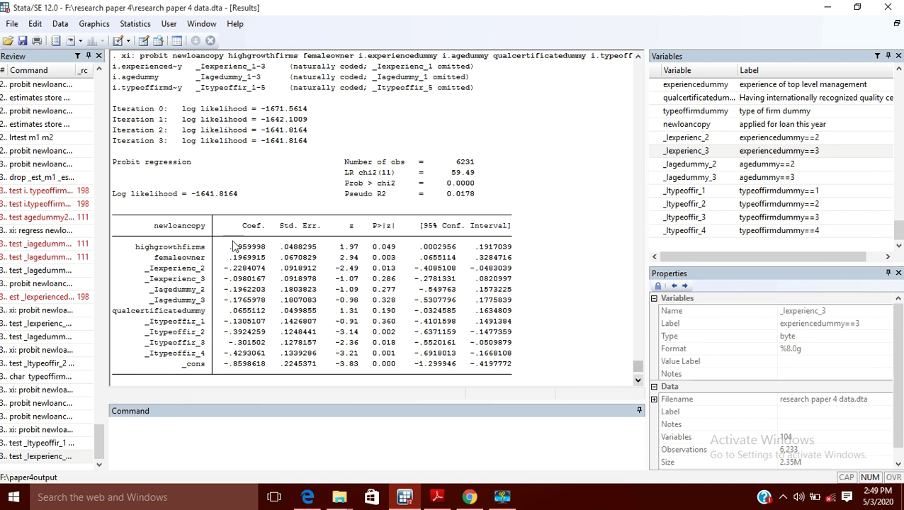
scroll(283, 185, "up", 1)
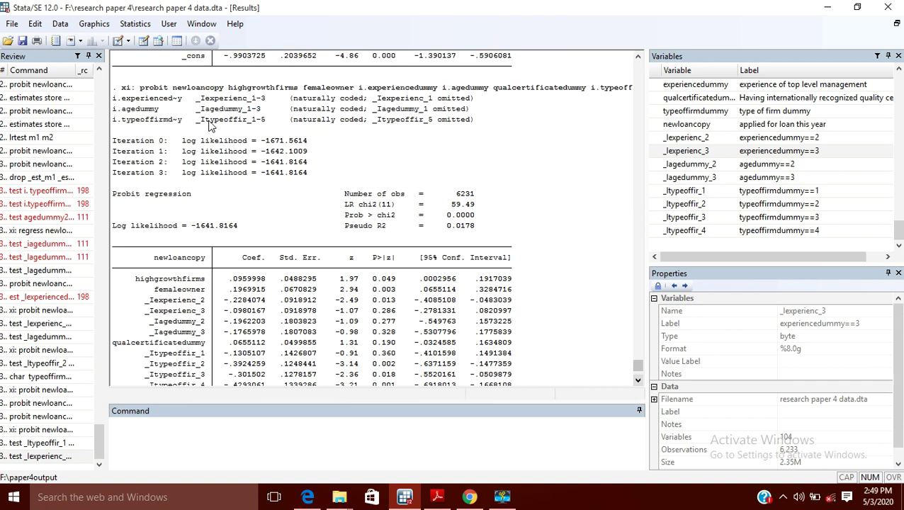
left_click_drag(214, 120, 267, 121)
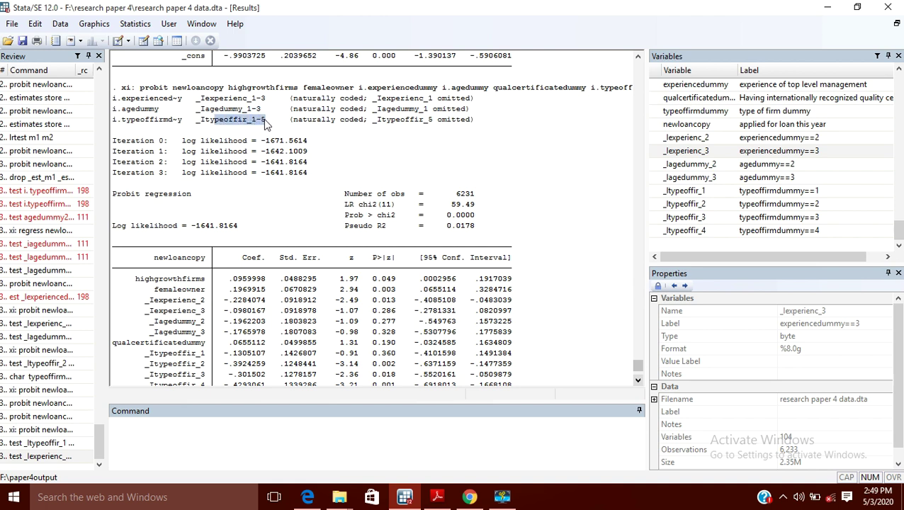
left_click_drag(130, 123, 160, 122)
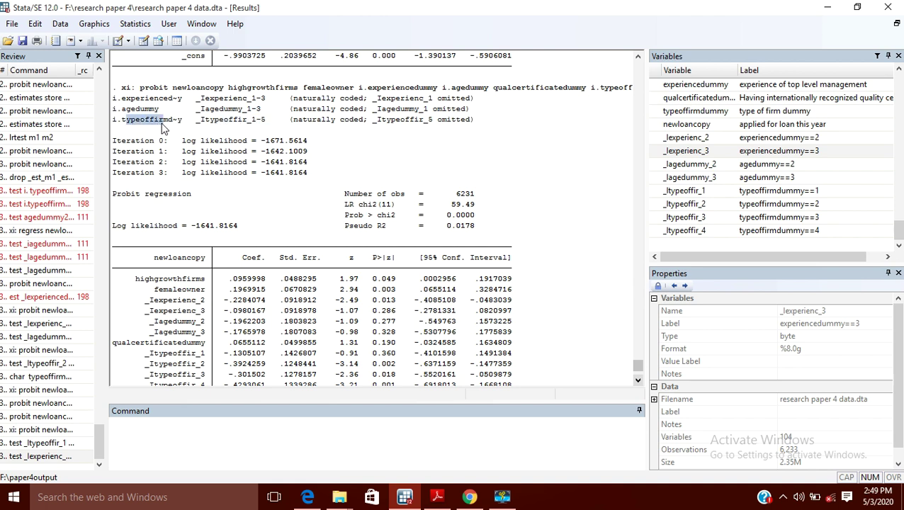
left_click(162, 122)
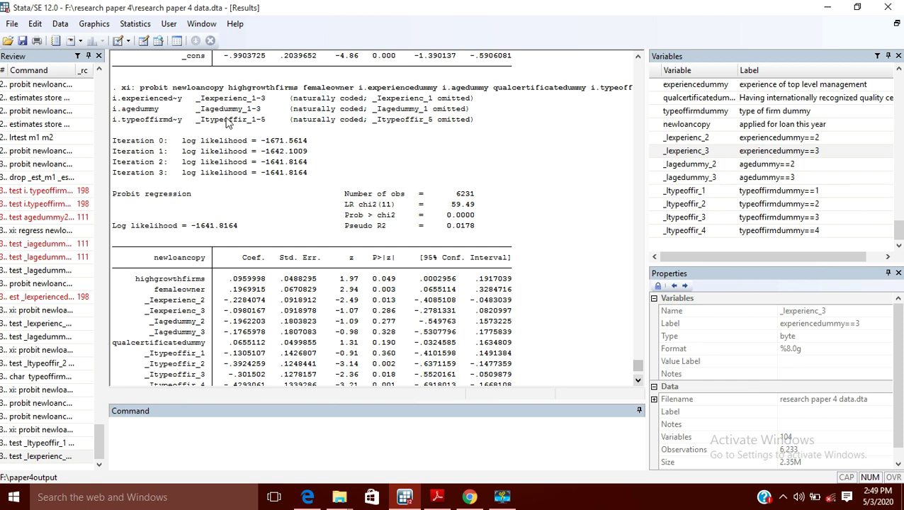
left_click_drag(210, 120, 265, 124)
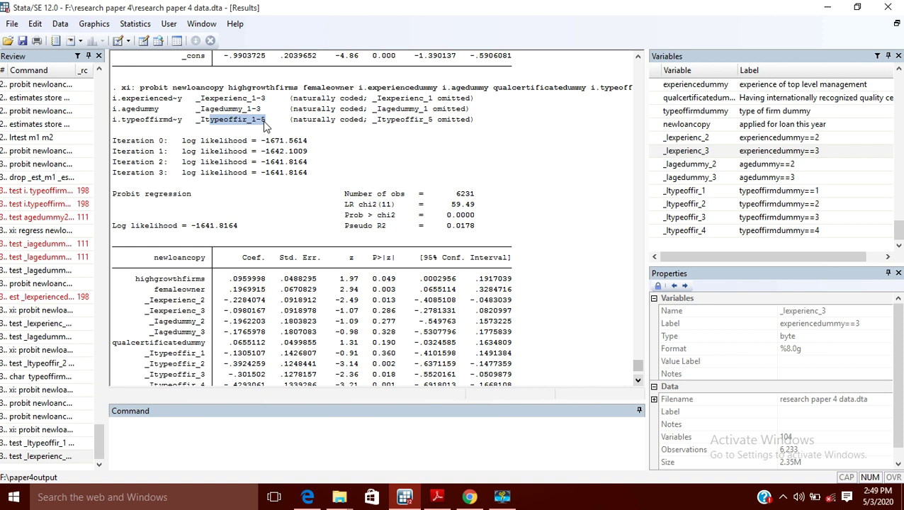
Step: Set category 2 as the omitted base of the type-of-firm variable with the command char typeoffirmdummy[omit] 2
left_click(144, 426)
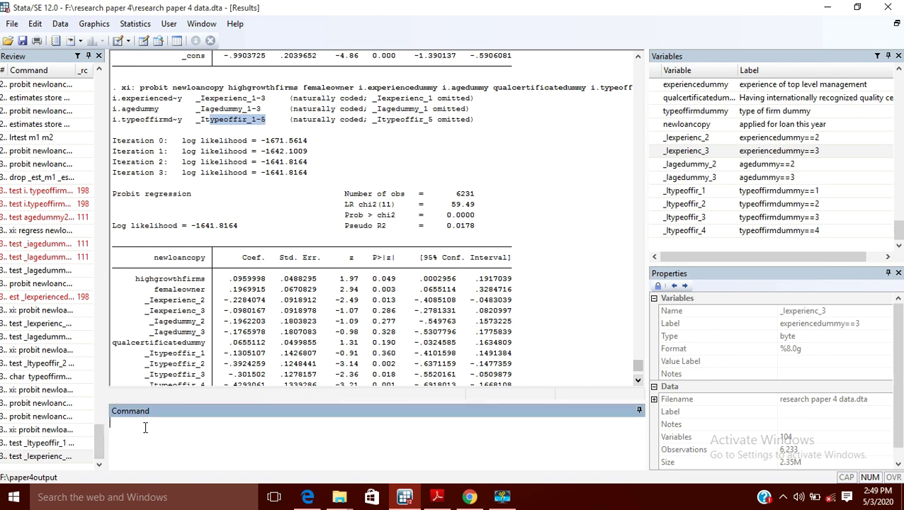
type("char")
type("t")
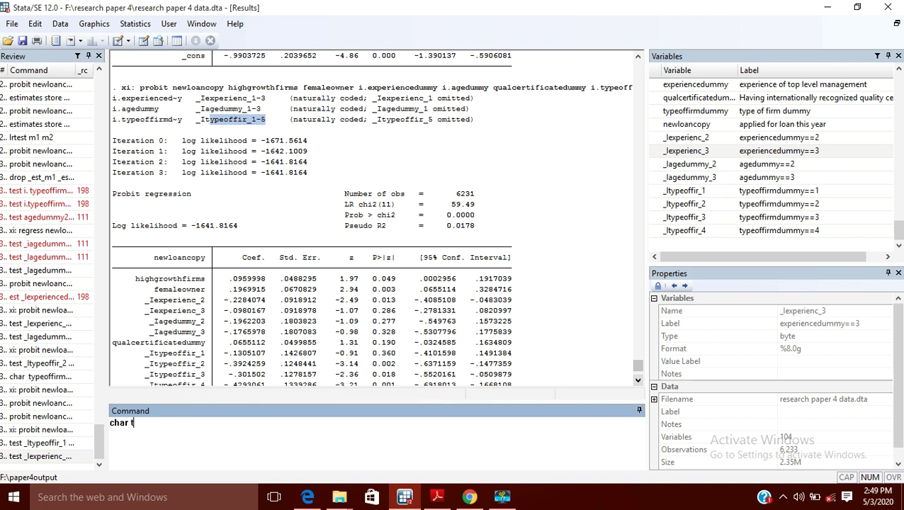
type("ypeof")
left_click_drag(642, 182, 701, 177)
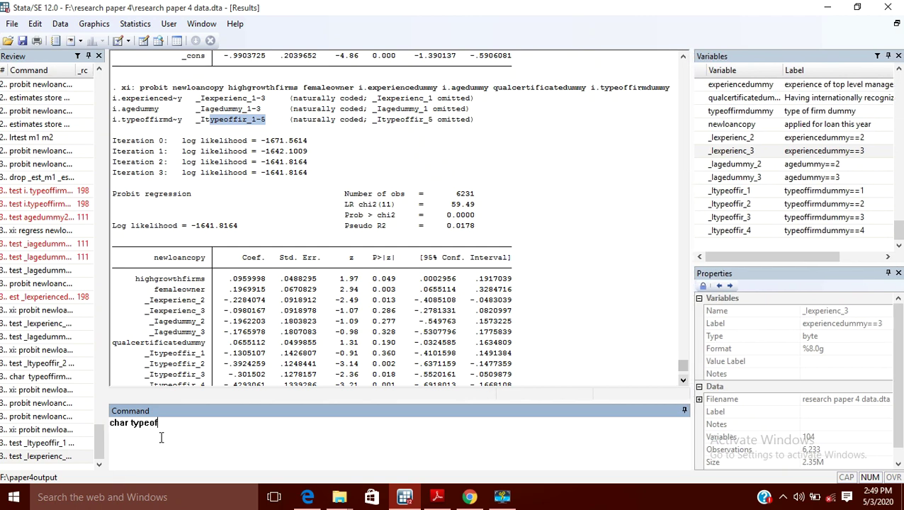
type("firmdummy[")
type("om")
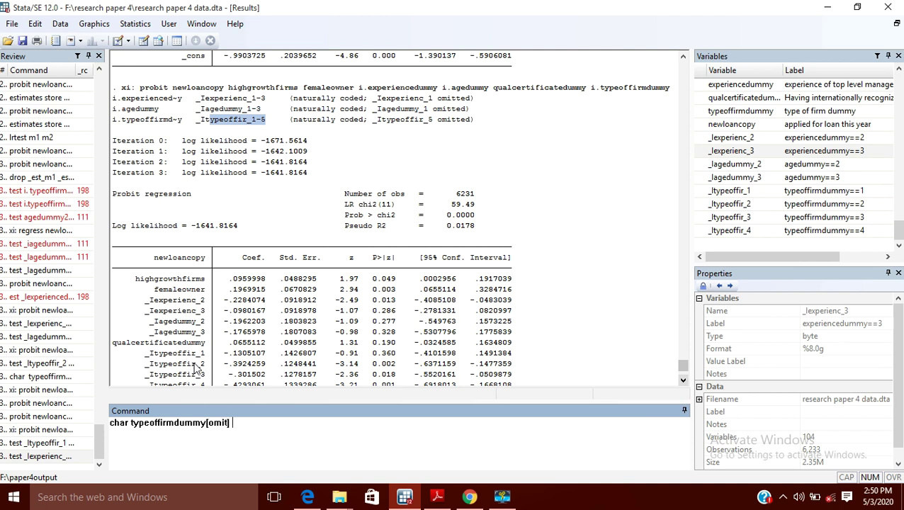
scroll(196, 379, "down", 1)
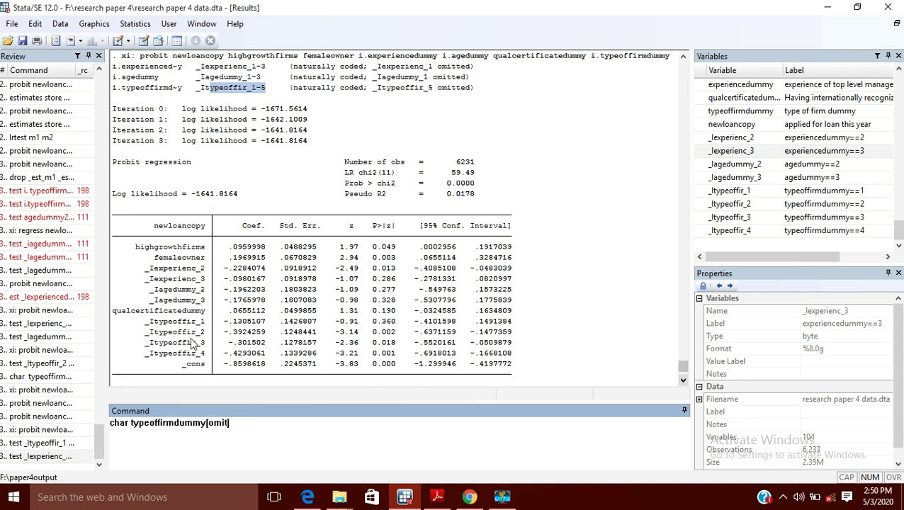
type("2")
key("Return")
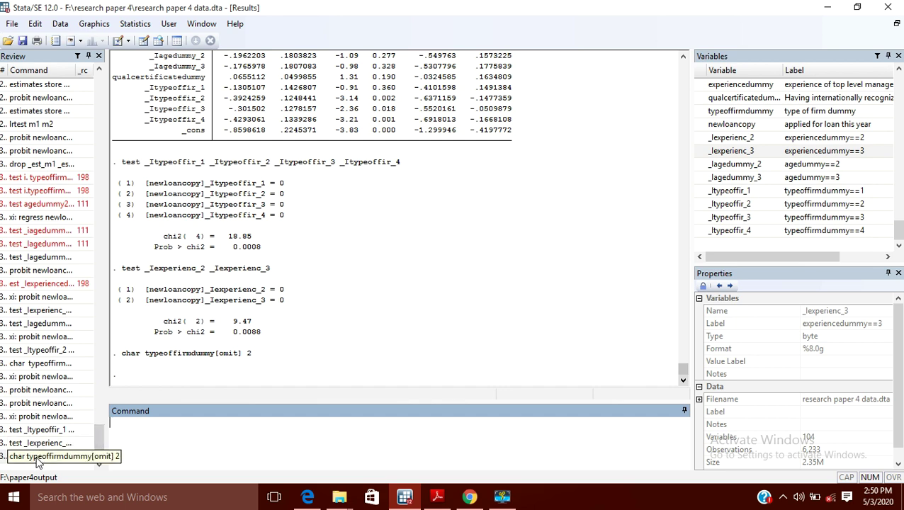
Step: Rerun the earlier xi: probit regression of newloancopy with type-of-firm category 2 as the base and display its full output
left_click(34, 418)
key("Return")
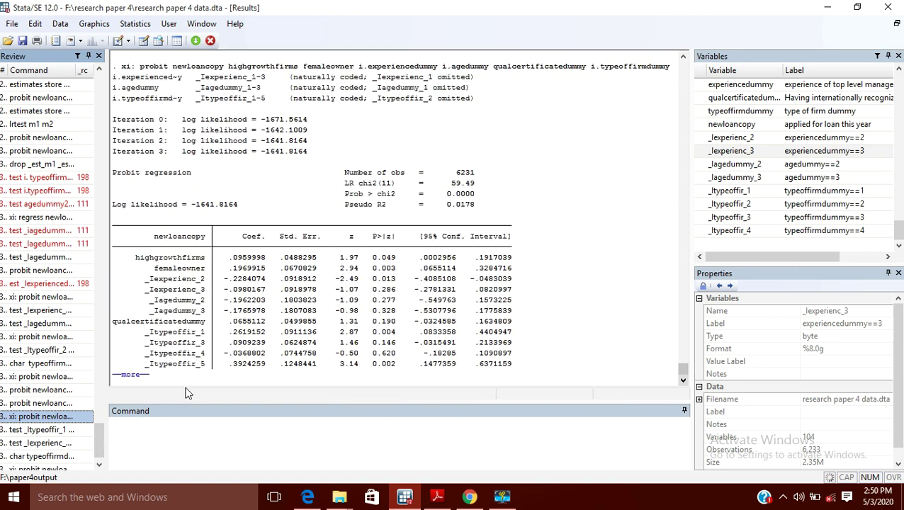
left_click(133, 374)
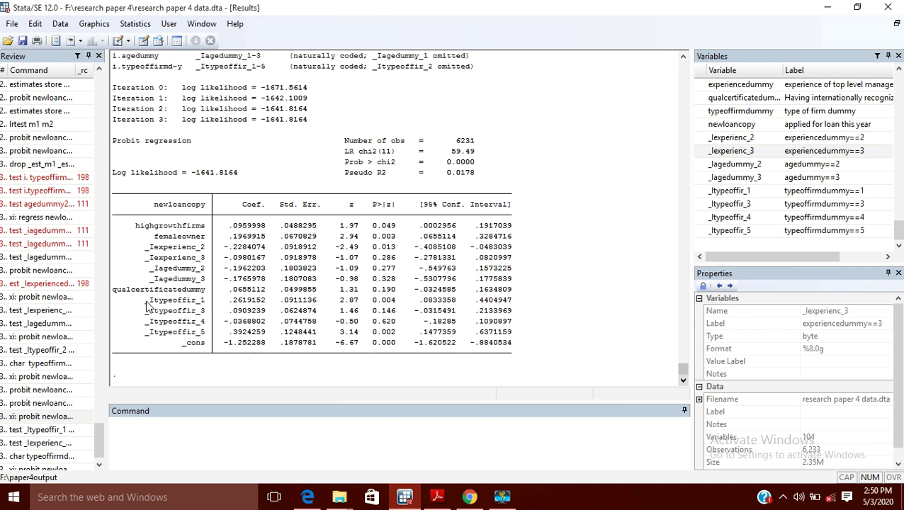
Step: Compare the _Itypeoffir dummies listed in the new probit table with the char typeoffirmdummy[omit] 2 command above it
left_click_drag(145, 300, 203, 303)
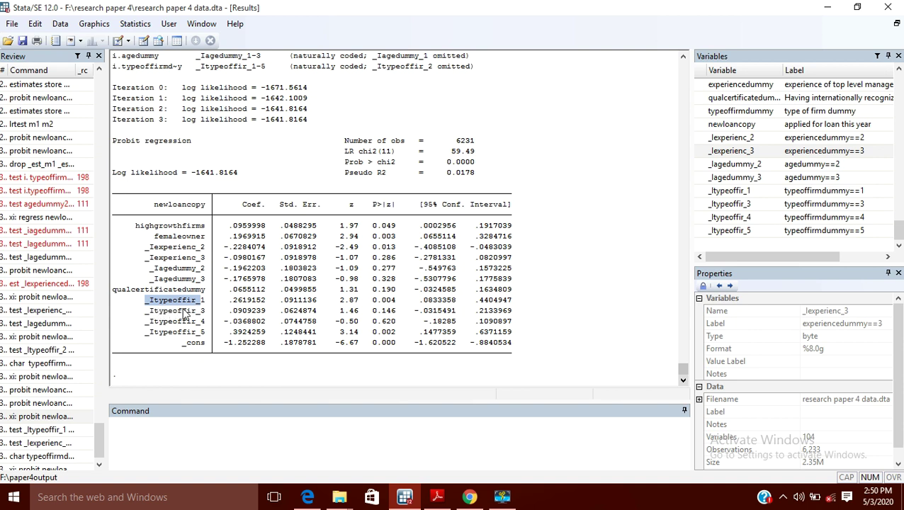
scroll(185, 313, "up", 1)
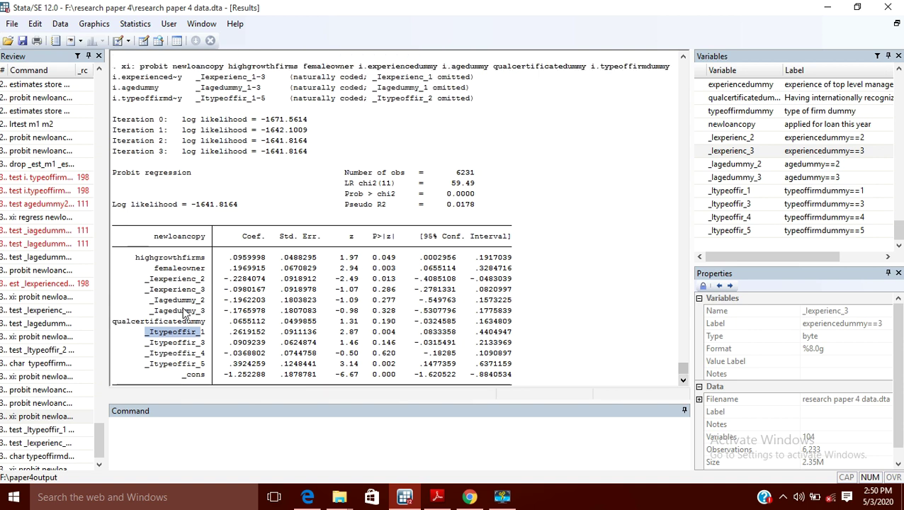
scroll(184, 319, "down", 1)
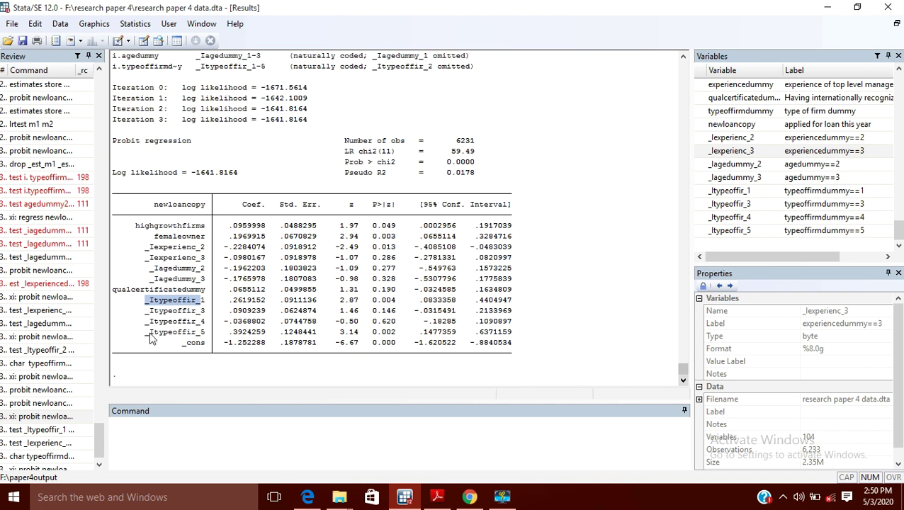
left_click_drag(147, 333, 207, 339)
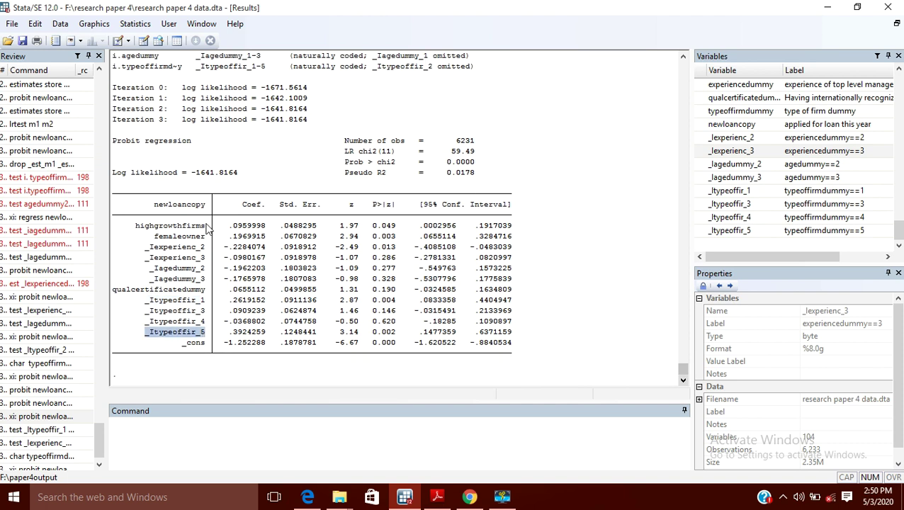
scroll(241, 158, "up", 3)
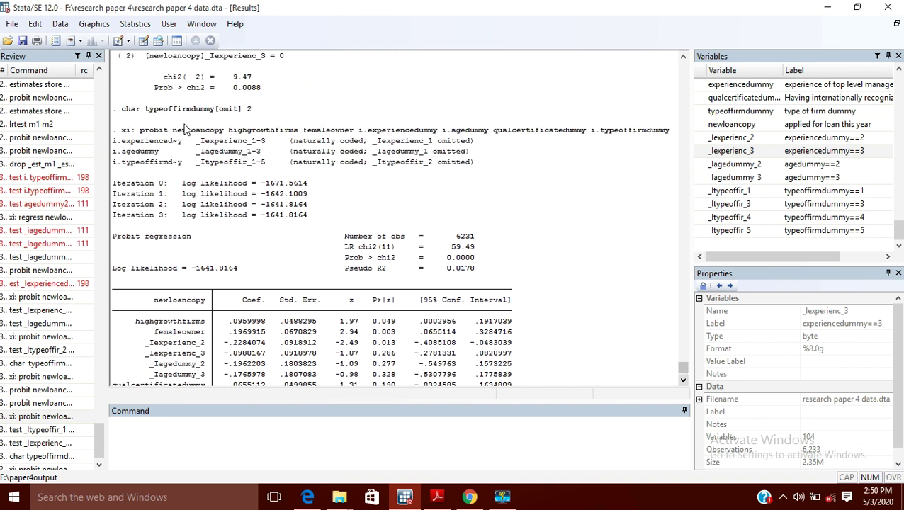
left_click_drag(143, 112, 262, 116)
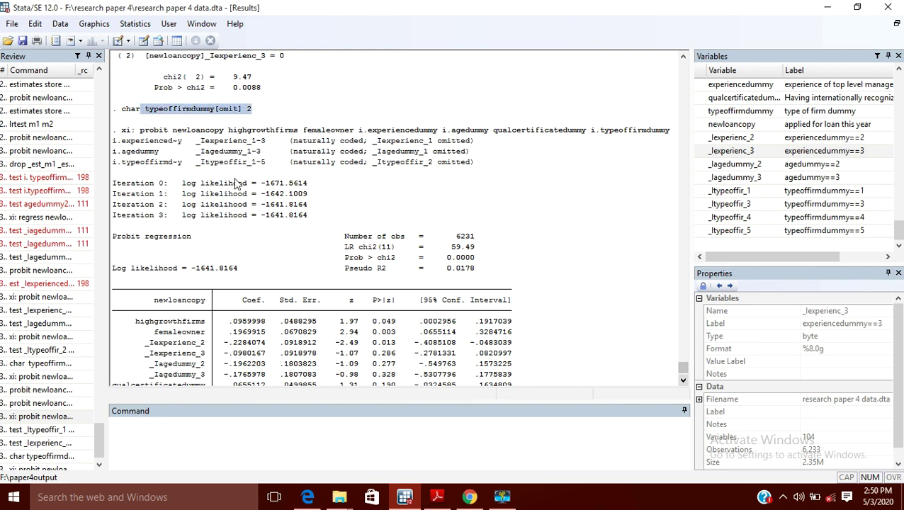
scroll(218, 240, "down", 3)
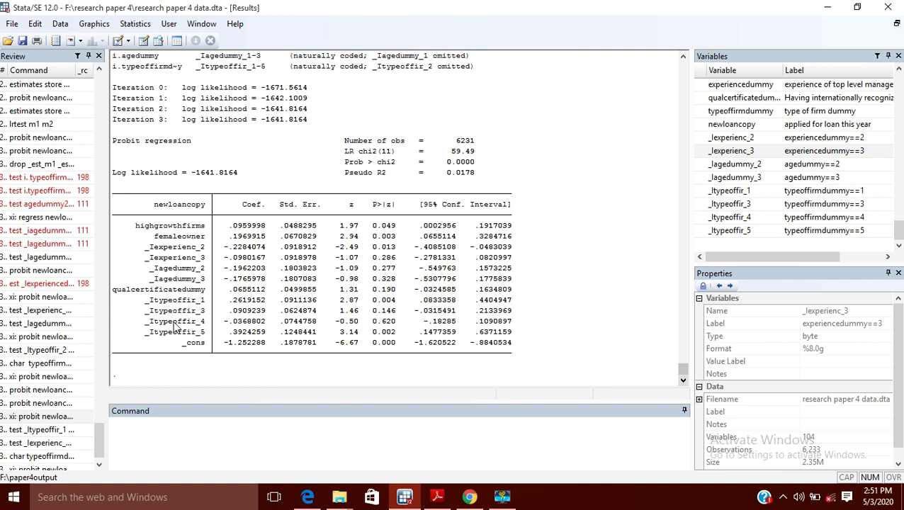
Step: Set category 5 as the omitted base of the type-of-firm variable with the command char typeoffirmdummy[omit] 5
left_click(123, 430)
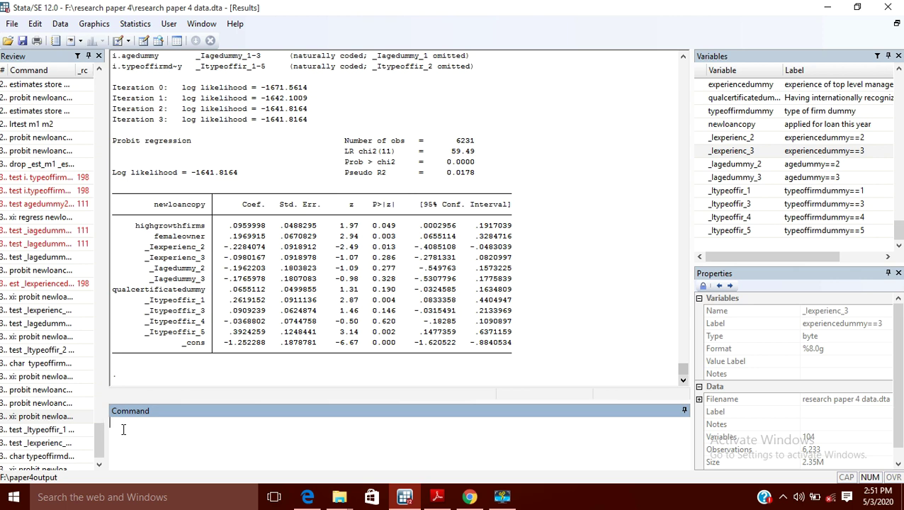
type("char")
scroll(239, 338, "up", 1)
type("t")
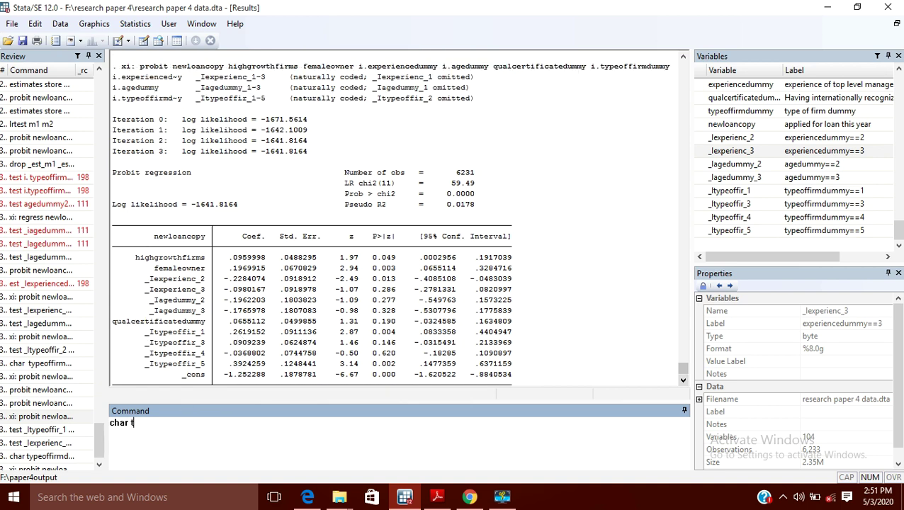
type("ypeoffirmdummy")
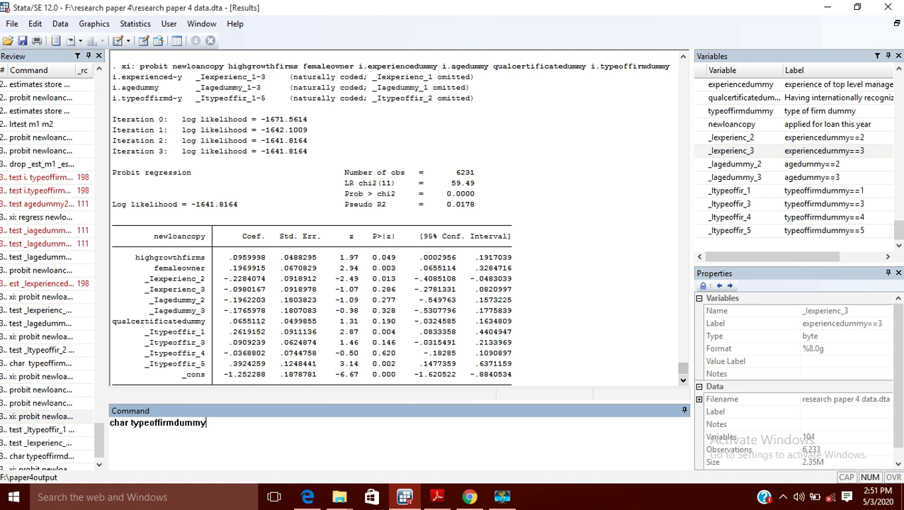
type("[5]")
key("BackSpace")
key("BackSpace")
key("BackSpace")
type("[omit]5")
key("Return")
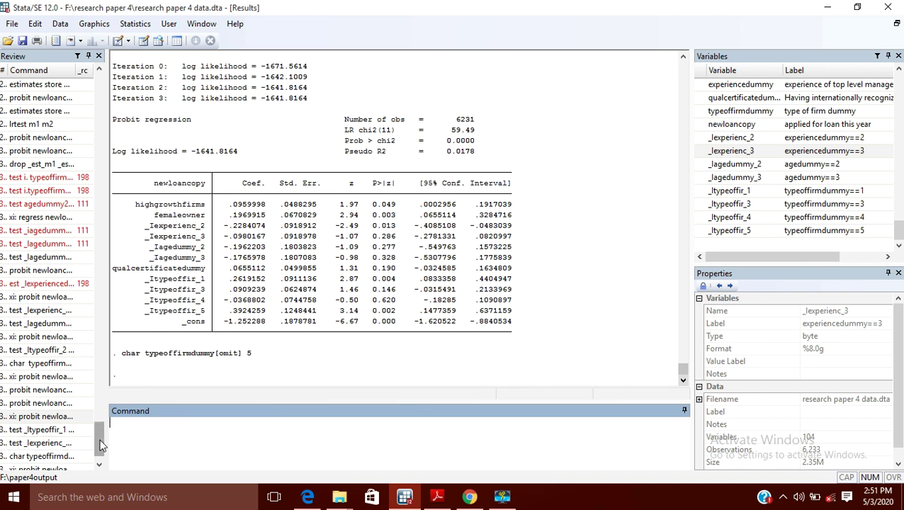
Step: Run the xi: probit regression of newloancopy again with type-of-firm category 5 as the base and display the complete results
scroll(99, 447, "down", 1)
left_click(39, 442)
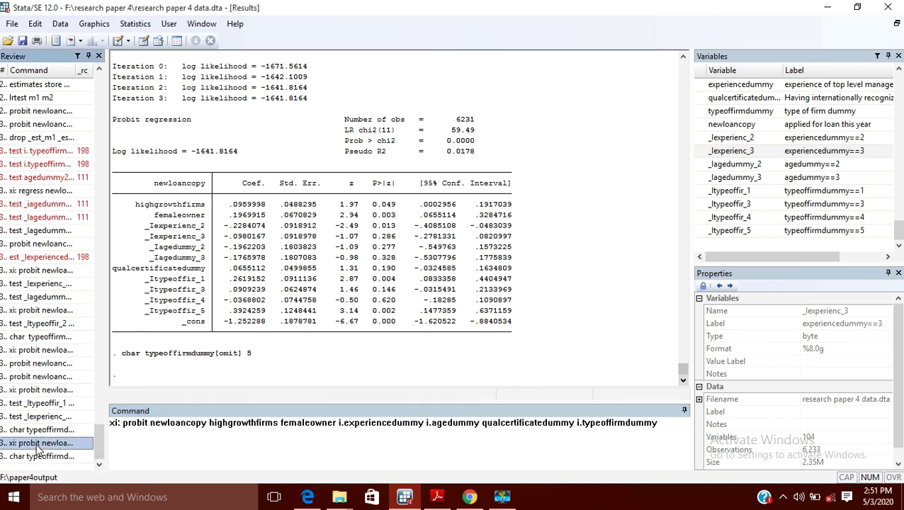
key("Return")
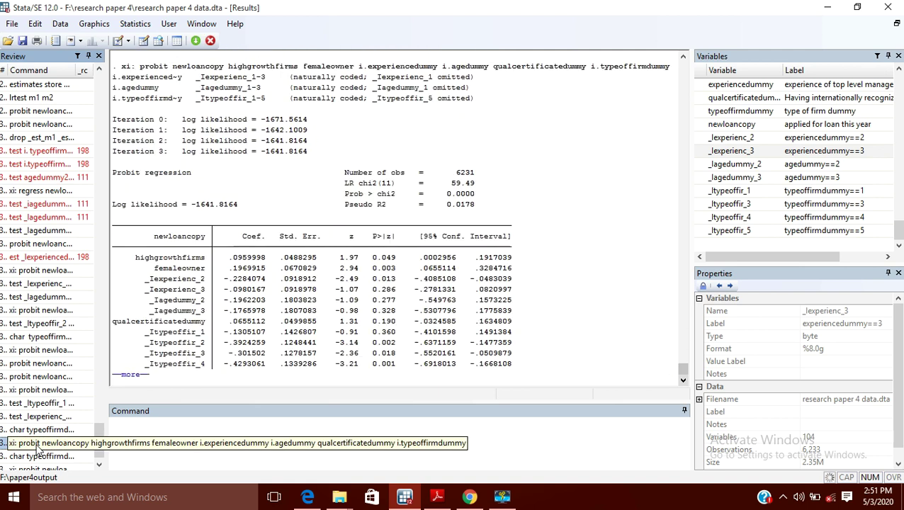
left_click(131, 375)
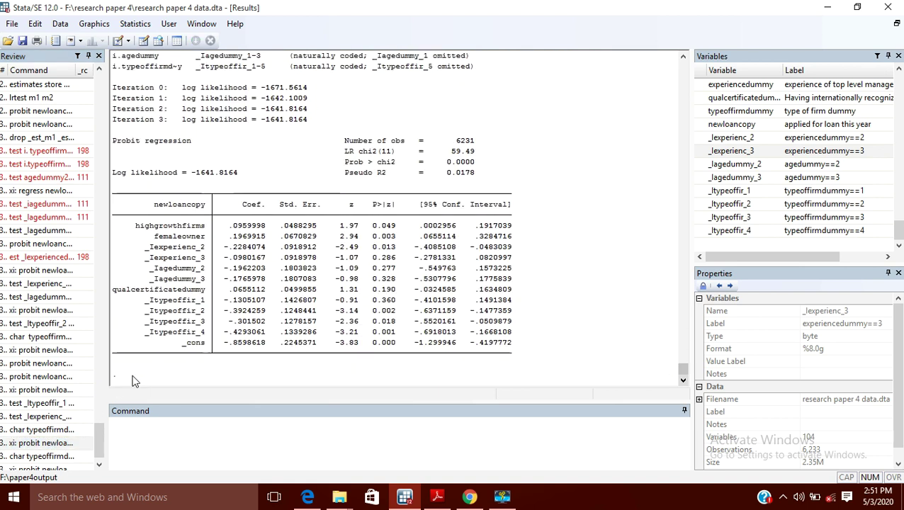